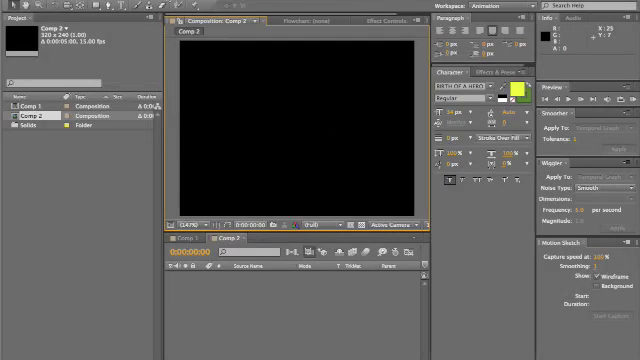
Step: Create Comp 3 from the HDV/HDTV 720 29.97 preset (1280×720, 29.97 fps)
{"action": "left_click", "coordinate": [140, 1]}
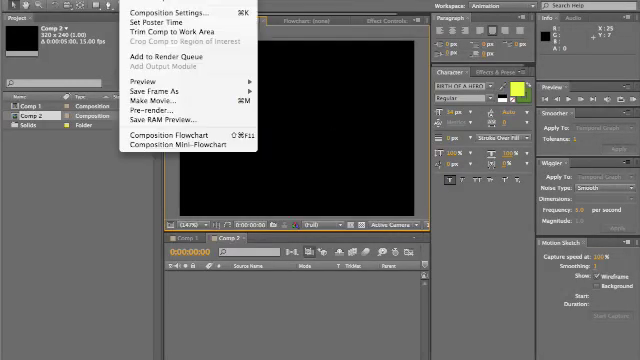
{"action": "left_click", "coordinate": [170, 2]}
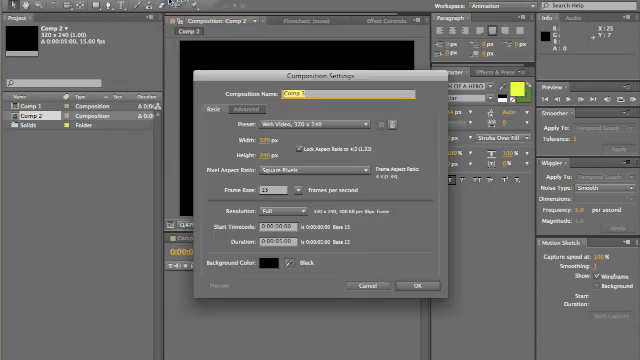
{"action": "left_click", "coordinate": [315, 124]}
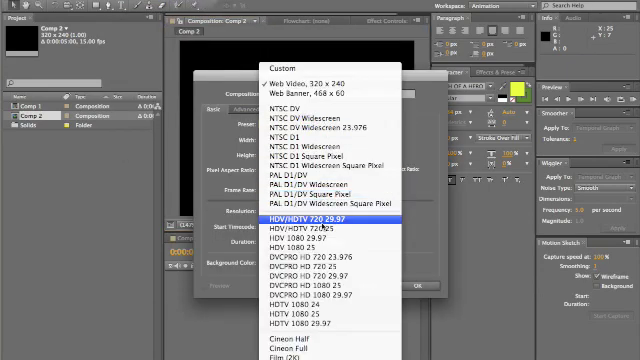
{"action": "left_click", "coordinate": [322, 221]}
{"action": "left_click", "coordinate": [420, 286]}
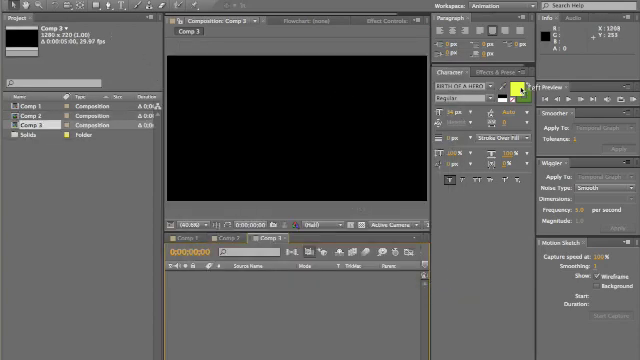
Step: Set the Character panel's text fill colour to blue
{"action": "left_click", "coordinate": [516, 89]}
{"action": "left_click", "coordinate": [341, 171]}
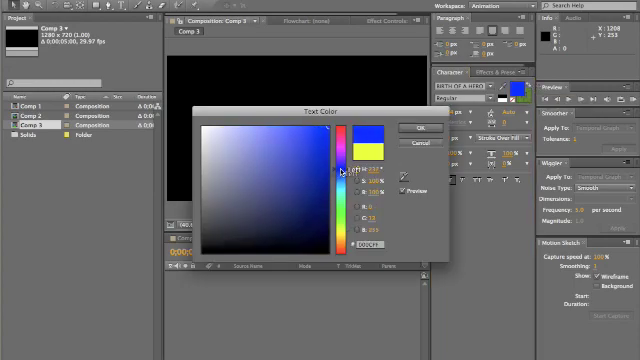
{"action": "left_click", "coordinate": [421, 127]}
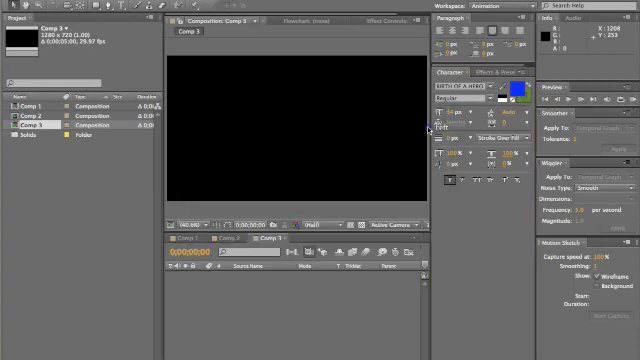
Step: Set the text stroke colour to pale cyan
{"action": "left_click", "coordinate": [523, 98]}
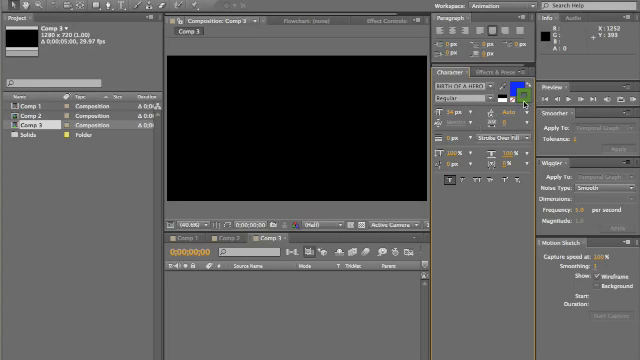
{"action": "left_click", "coordinate": [523, 101]}
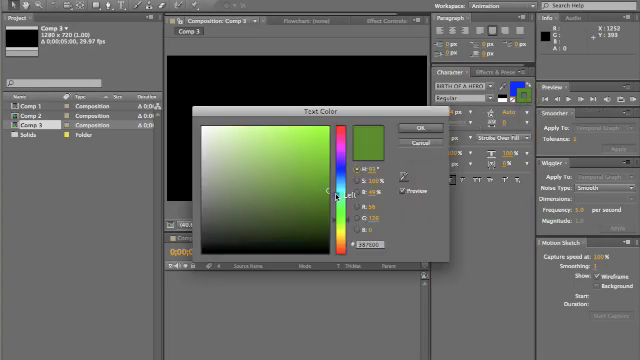
{"action": "left_click_drag", "start_coordinate": [337, 196], "coordinate": [334, 189]}
{"action": "left_click_drag", "start_coordinate": [297, 144], "coordinate": [259, 133]}
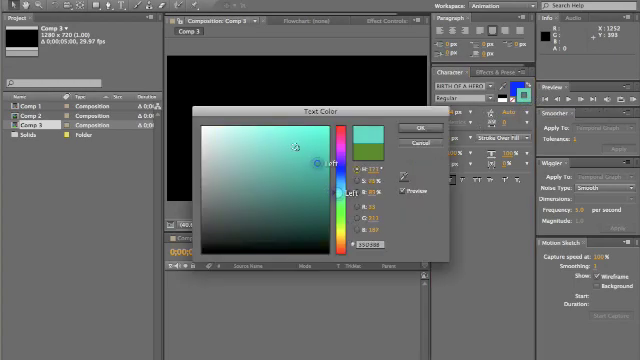
{"action": "left_click", "coordinate": [424, 127]}
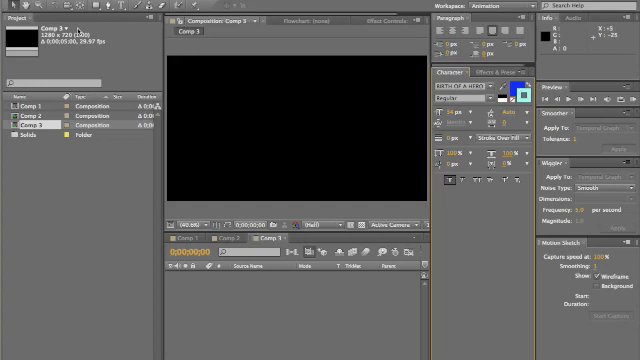
Step: Draw a paragraph text box across the top of the composition
{"action": "key", "text": "ctrl+t"}
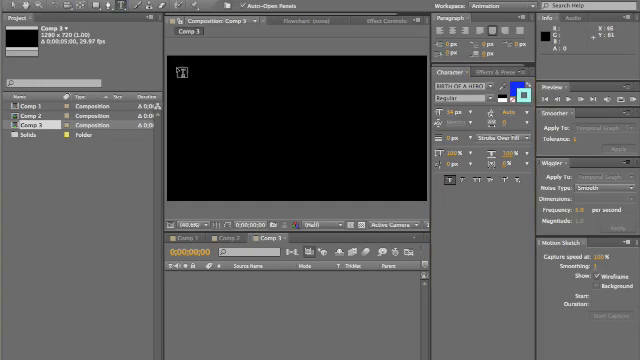
{"action": "left_click_drag", "start_coordinate": [169, 75], "coordinate": [425, 156]}
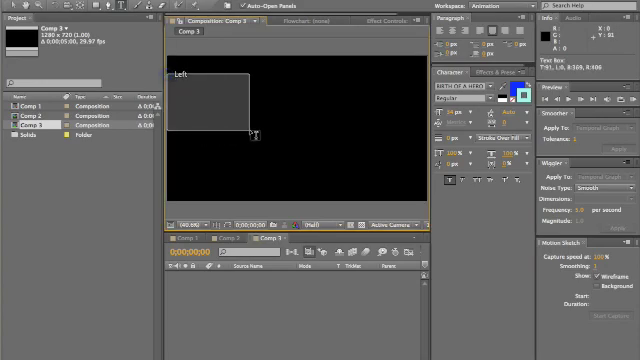
{"action": "left_click_drag", "start_coordinate": [425, 156], "coordinate": [425, 156]}
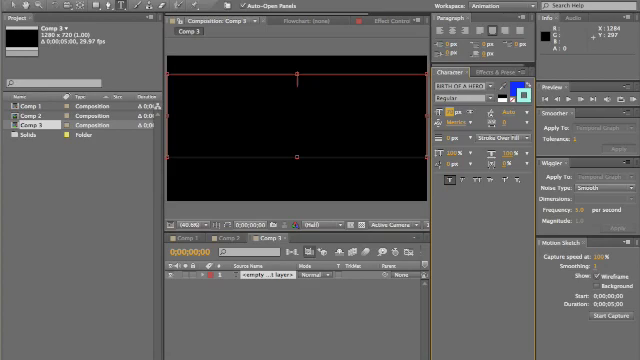
{"action": "type", "text": "He"}
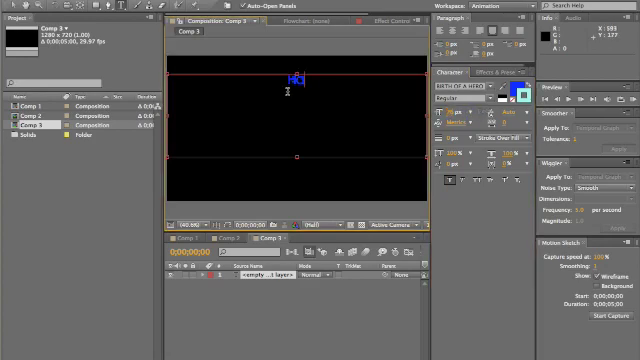
{"action": "type", "text": "ro"}
Step: Scrub the font size to enlarge 'Hard' and fix a mistyped letter in the title
{"action": "left_click", "coordinate": [453, 112]}
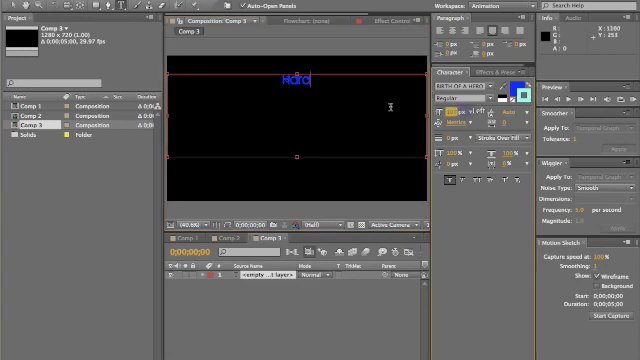
{"action": "double_click", "coordinate": [337, 83]}
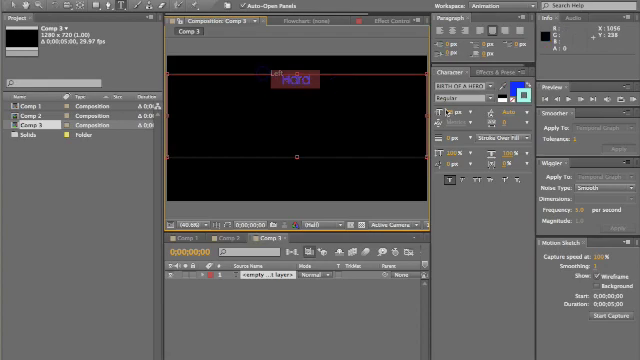
{"action": "left_click_drag", "start_coordinate": [453, 112], "coordinate": [487, 111]}
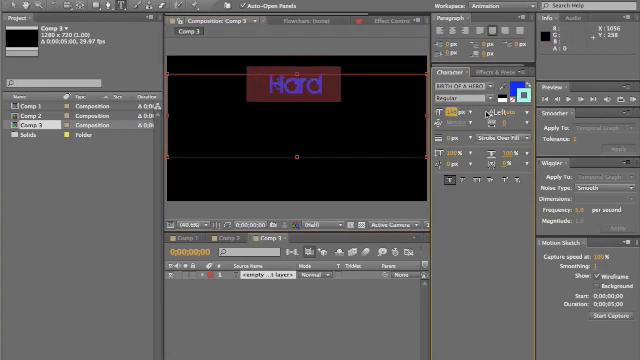
{"action": "left_click", "coordinate": [340, 85]}
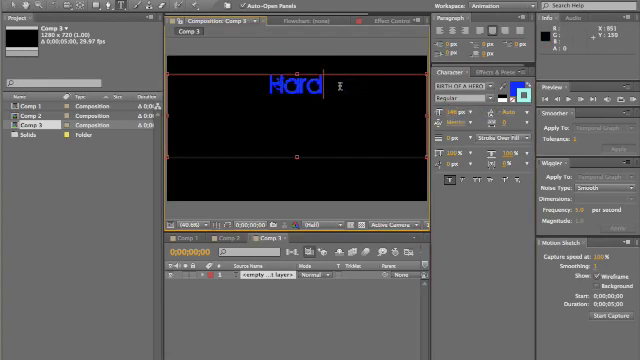
{"action": "type", "text": "C"}
{"action": "key", "text": "BackSpace"}
{"action": "type", "text": "Co"}
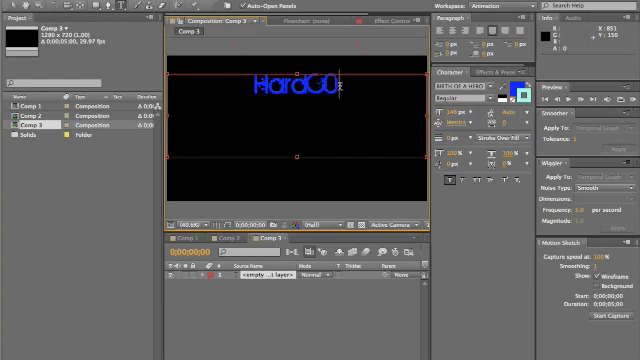
{"action": "type", "text": "reCam"}
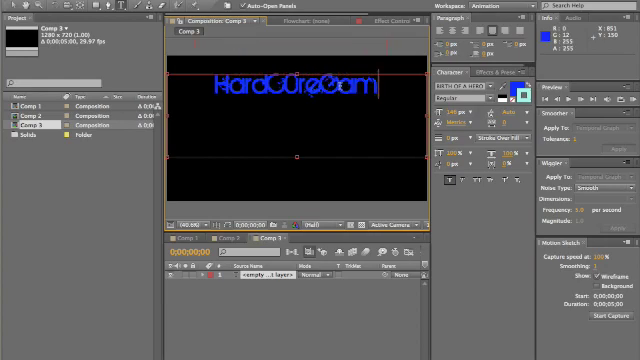
{"action": "type", "text": "ing"}
{"action": "left_click", "coordinate": [308, 122]}
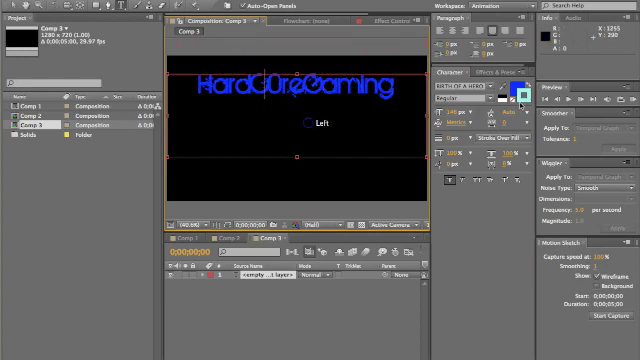
Step: Set the colour swatch to white and commit the HardC0reGaming text layer
{"action": "left_click", "coordinate": [521, 96]}
{"action": "left_click", "coordinate": [222, 138]}
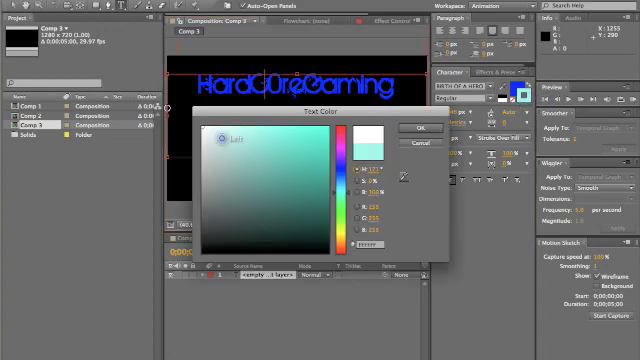
{"action": "left_click", "coordinate": [420, 128]}
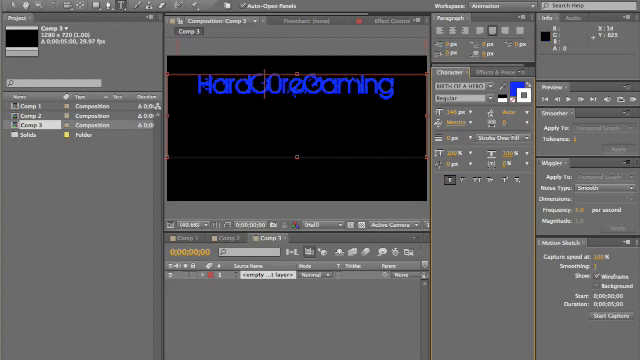
{"action": "left_click", "coordinate": [25, 7]}
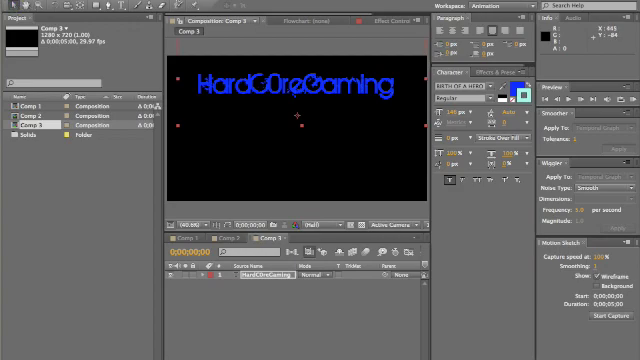
{"action": "left_click", "coordinate": [210, 0]}
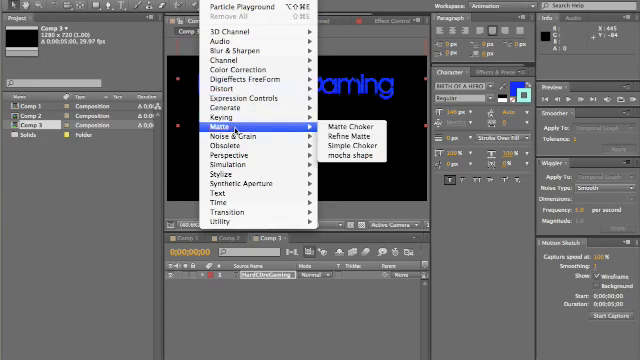
{"action": "mouse_move", "coordinate": [230, 164]}
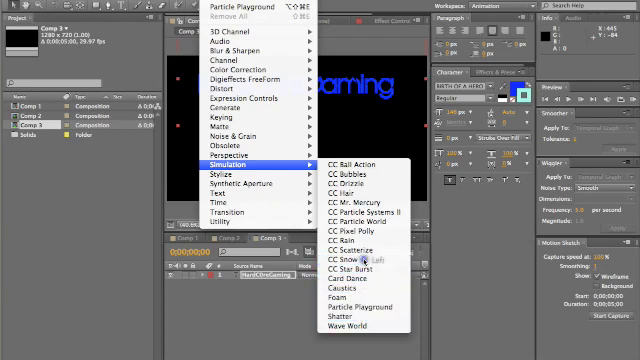
Step: Apply CC Snow to the title layer and view the snowy starfield in the composition
{"action": "left_click", "coordinate": [363, 259]}
{"action": "left_click", "coordinate": [188, 20]}
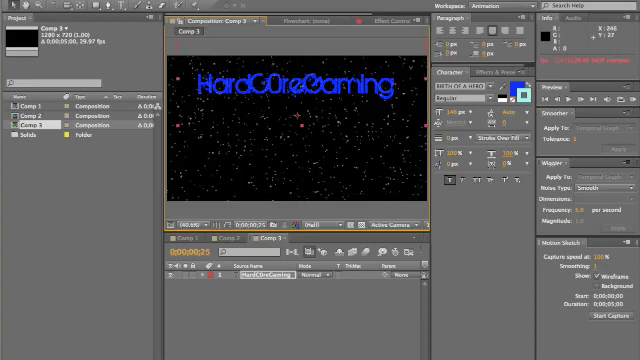
{"action": "left_click", "coordinate": [225, 0]}
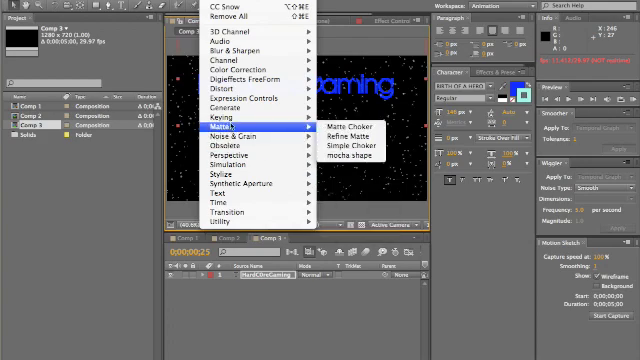
{"action": "mouse_move", "coordinate": [228, 145]}
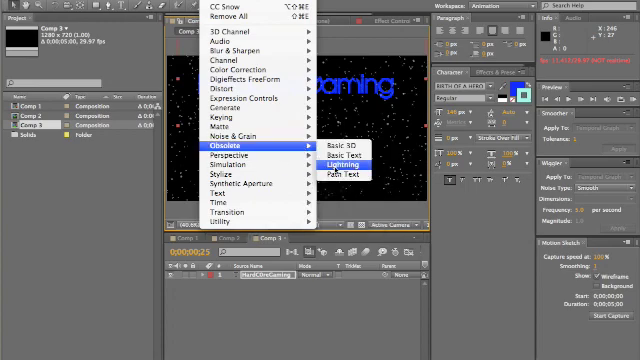
Step: Apply Lightning and drag its bolt from the top-left toward the lower right
{"action": "left_click", "coordinate": [343, 164]}
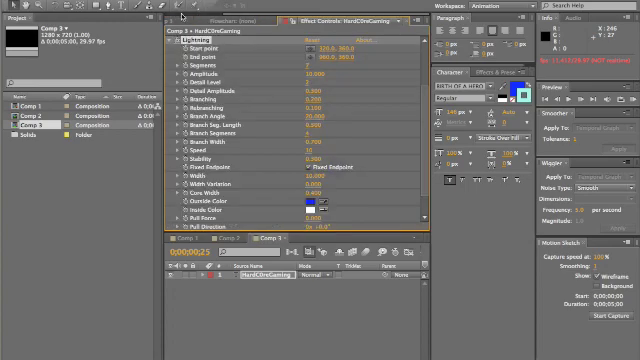
{"action": "left_click", "coordinate": [184, 19]}
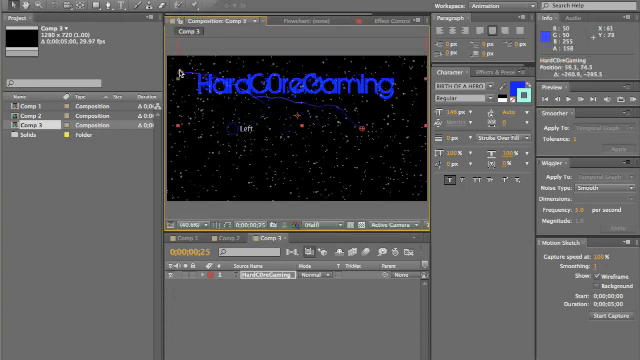
{"action": "left_click_drag", "start_coordinate": [180, 73], "coordinate": [171, 61]}
{"action": "mouse_move", "coordinate": [364, 132]}
{"action": "left_mouse_down"}
{"action": "mouse_move", "coordinate": [392, 182]}
{"action": "mouse_move", "coordinate": [427, 204]}
{"action": "left_mouse_up"}
Step: Add a second Lightning bolt from bottom-left to top-right, forming an X
{"action": "left_click", "coordinate": [215, 1]}
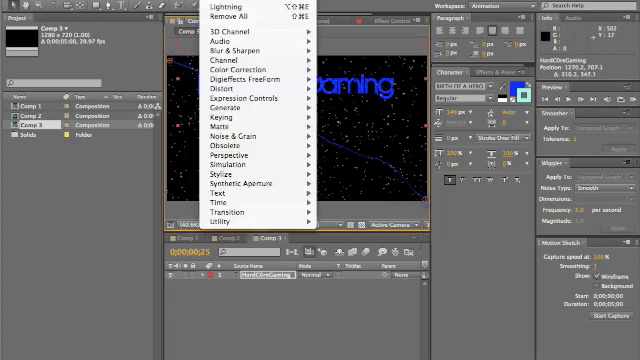
{"action": "left_click", "coordinate": [229, 7]}
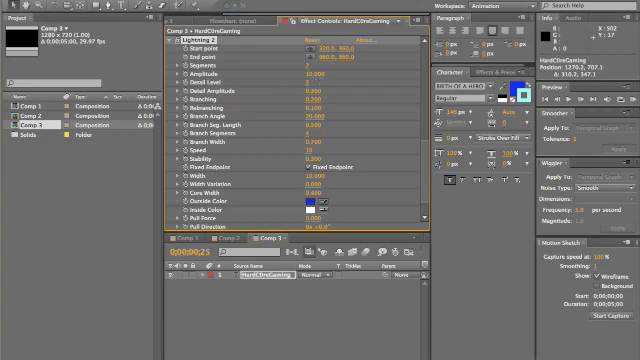
{"action": "left_click", "coordinate": [205, 20]}
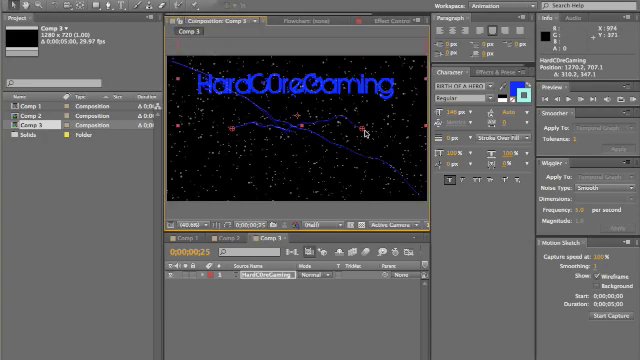
{"action": "left_click_drag", "start_coordinate": [366, 133], "coordinate": [424, 60]}
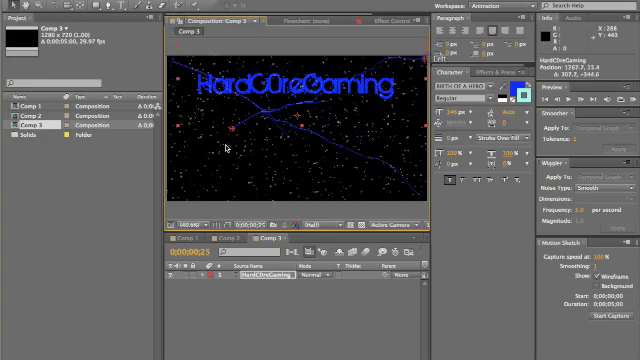
{"action": "left_click_drag", "start_coordinate": [231, 130], "coordinate": [170, 202]}
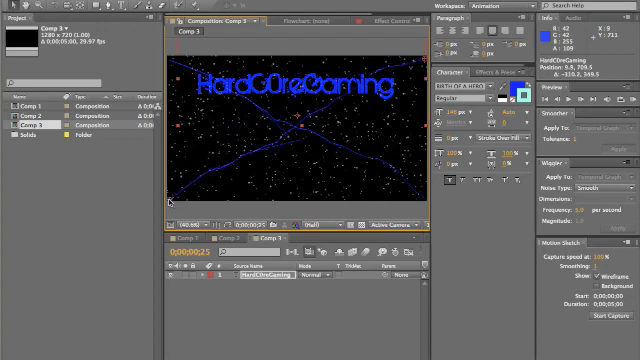
Step: Preview the lightning, then move the HardC0reGaming text lower in the frame
{"action": "key", "text": "space"}
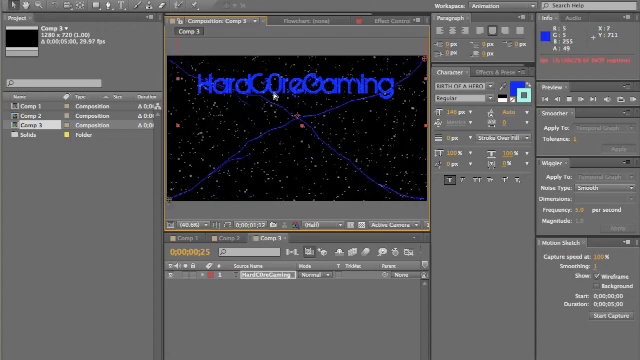
{"action": "left_click", "coordinate": [277, 88]}
{"action": "left_click", "coordinate": [279, 90]}
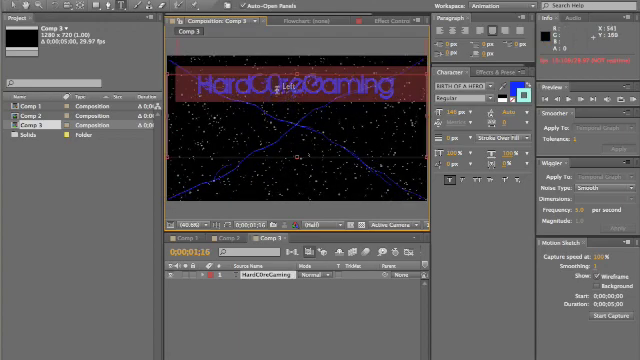
{"action": "left_click", "coordinate": [14, 6]}
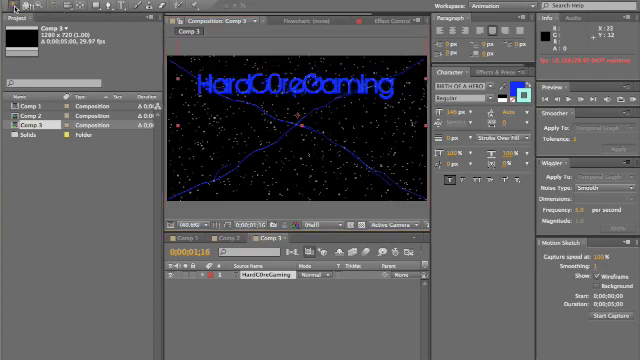
{"action": "mouse_move", "coordinate": [281, 80]}
{"action": "left_mouse_down"}
{"action": "mouse_move", "coordinate": [273, 116]}
{"action": "mouse_move", "coordinate": [278, 127]}
{"action": "left_mouse_up"}
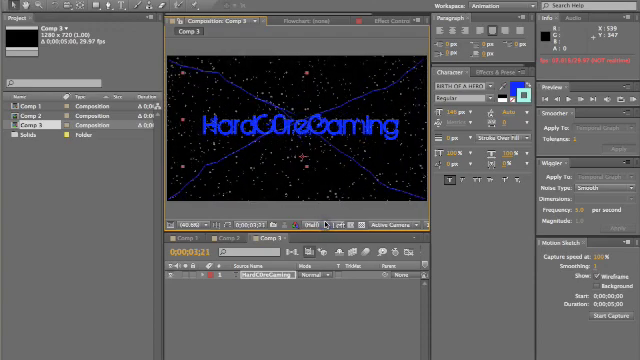
Step: Raise the first Lightning effect's Segments value in Effect Controls for a more jagged bolt
{"action": "left_click", "coordinate": [325, 224]}
{"action": "left_click", "coordinate": [320, 229]}
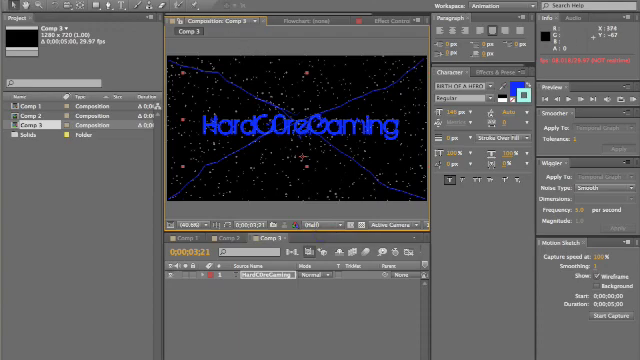
{"action": "left_click", "coordinate": [378, 20]}
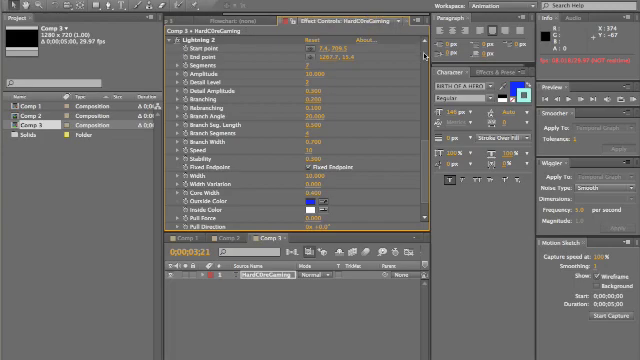
{"action": "left_click_drag", "start_coordinate": [425, 100], "coordinate": [425, 58]}
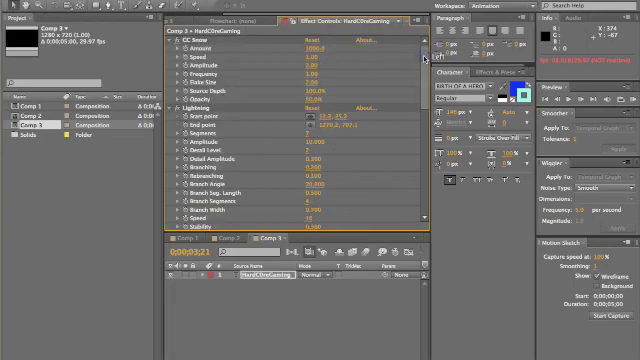
{"action": "left_click", "coordinate": [309, 133]}
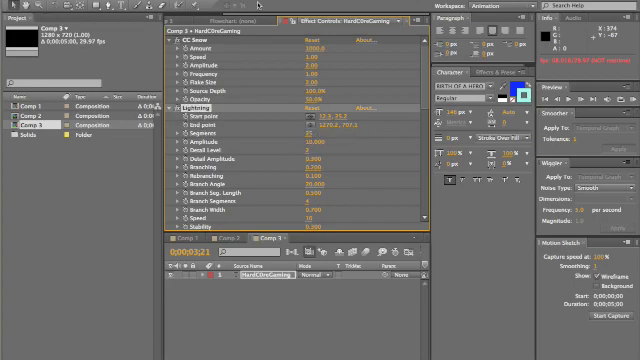
{"action": "left_click", "coordinate": [180, 21]}
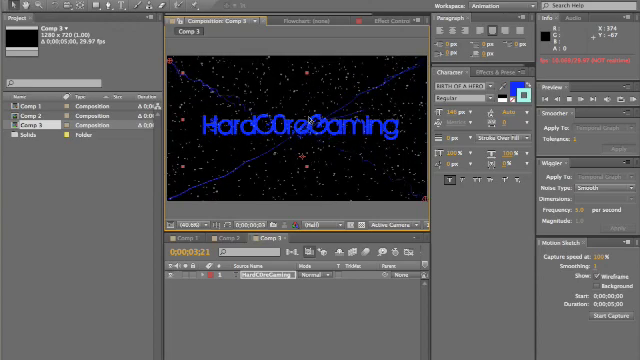
Step: Change CC Snow's Speed, raise its Amplitude, and preview the intro
{"action": "left_click", "coordinate": [395, 21]}
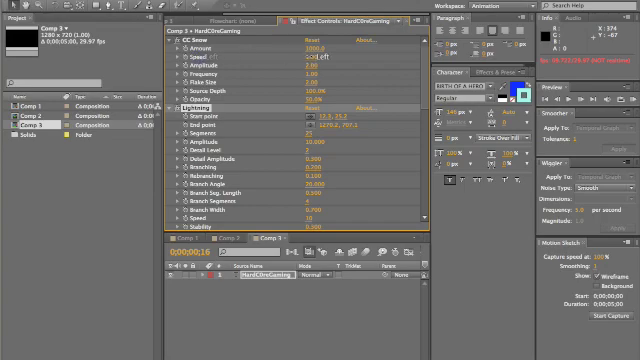
{"action": "left_click", "coordinate": [312, 58]}
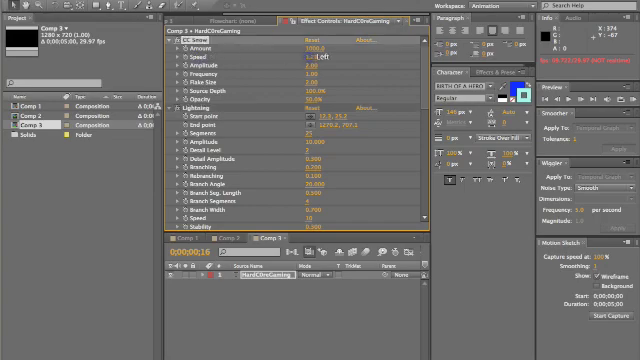
{"action": "left_click", "coordinate": [311, 58]}
{"action": "left_click", "coordinate": [409, 55]}
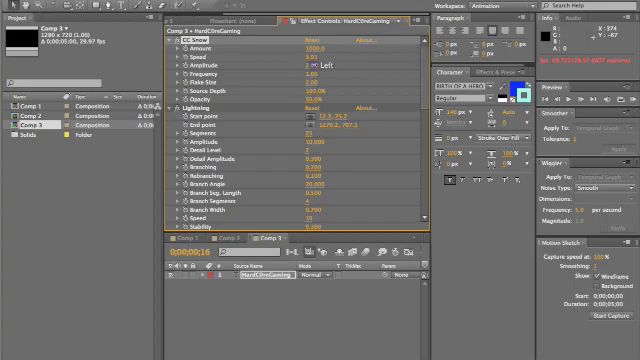
{"action": "left_click_drag", "start_coordinate": [310, 65], "coordinate": [325, 66]}
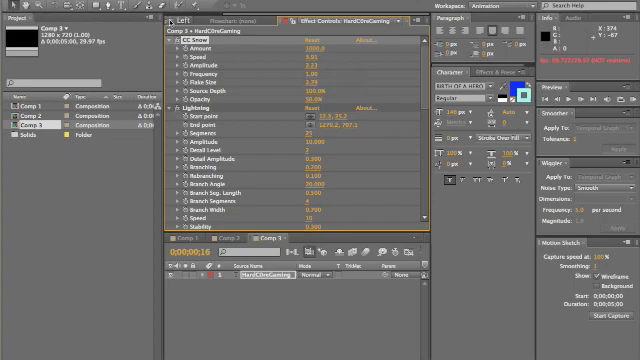
{"action": "left_click", "coordinate": [205, 20]}
{"action": "key", "text": "space"}
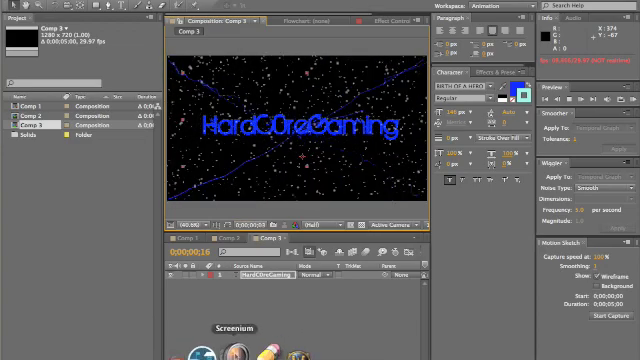
{"action": "right_click", "coordinate": [235, 350]}
{"action": "mouse_move", "coordinate": [250, 271]}
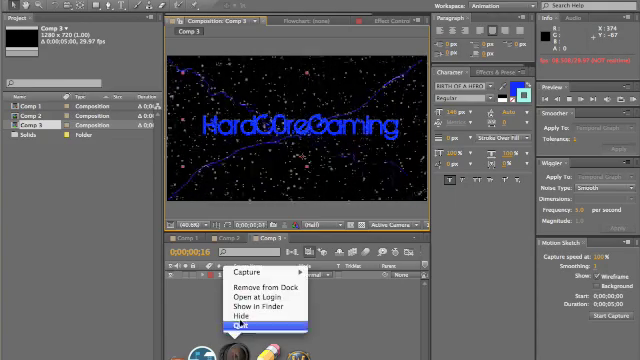